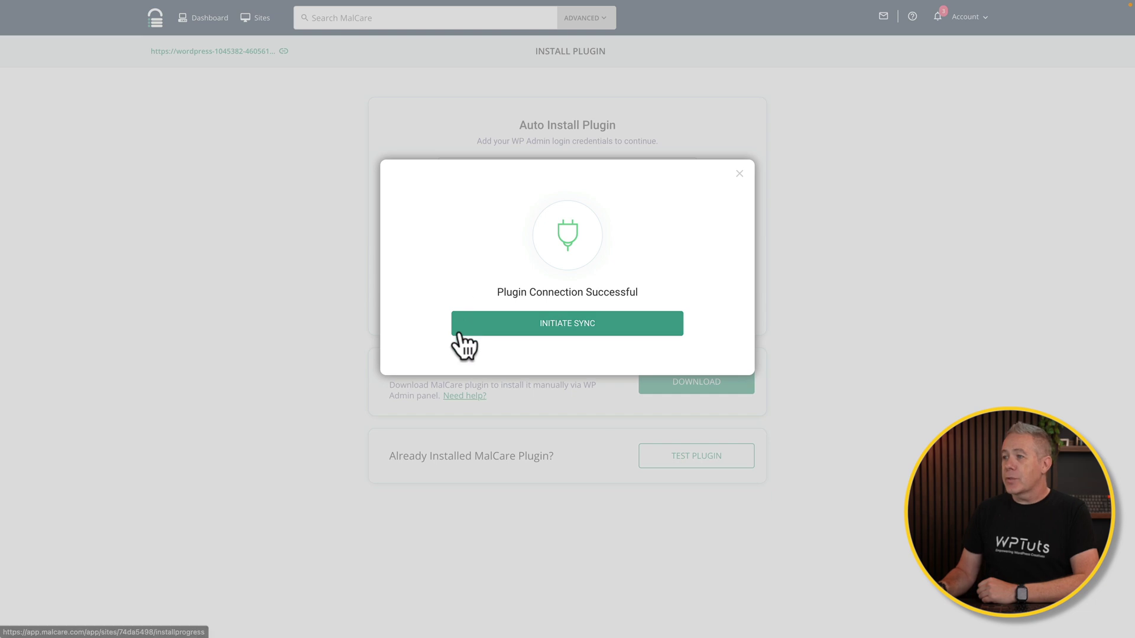
Initiate the sync of the newly connected site and check the hack, firewall and monitoring summary on its security page.
left_click(576, 324)
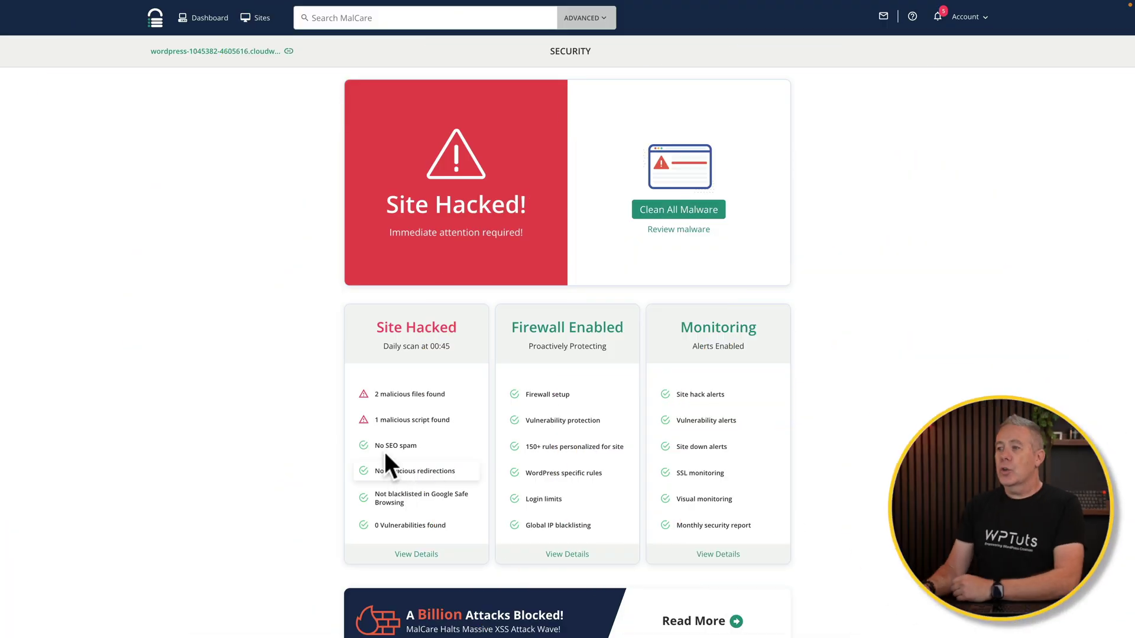
scroll(310, 370, "down", 1)
scroll(312, 374, "down", 2)
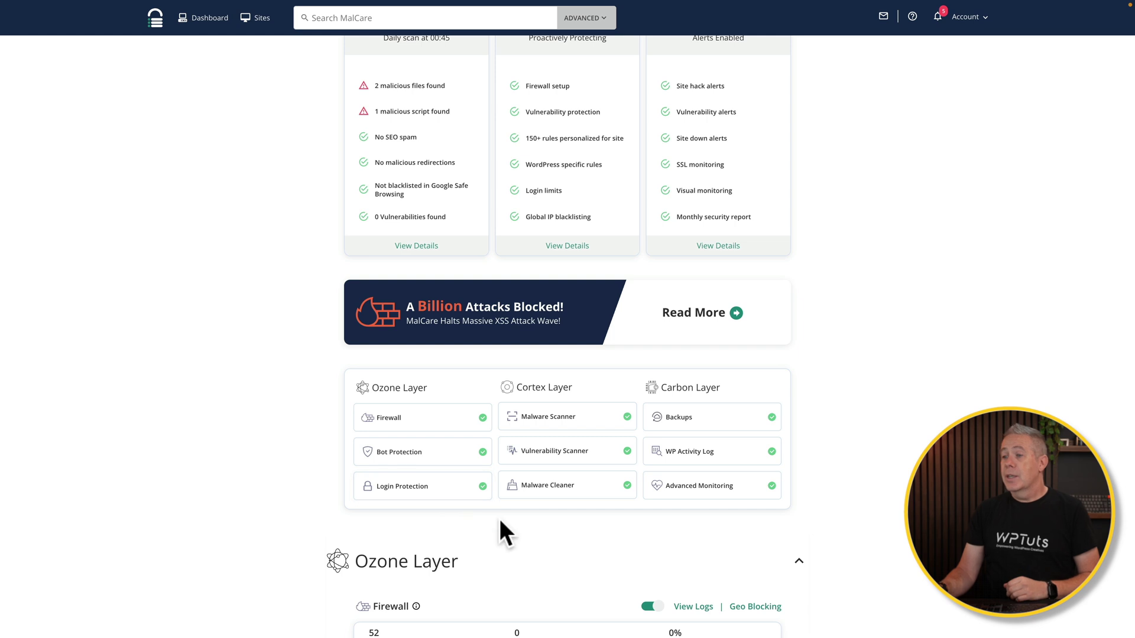
Examine the Ozone Layer's firewall, firewall rules, bot protection and login protection sections.
scroll(501, 523, "down", 5)
scroll(499, 519, "down", 1)
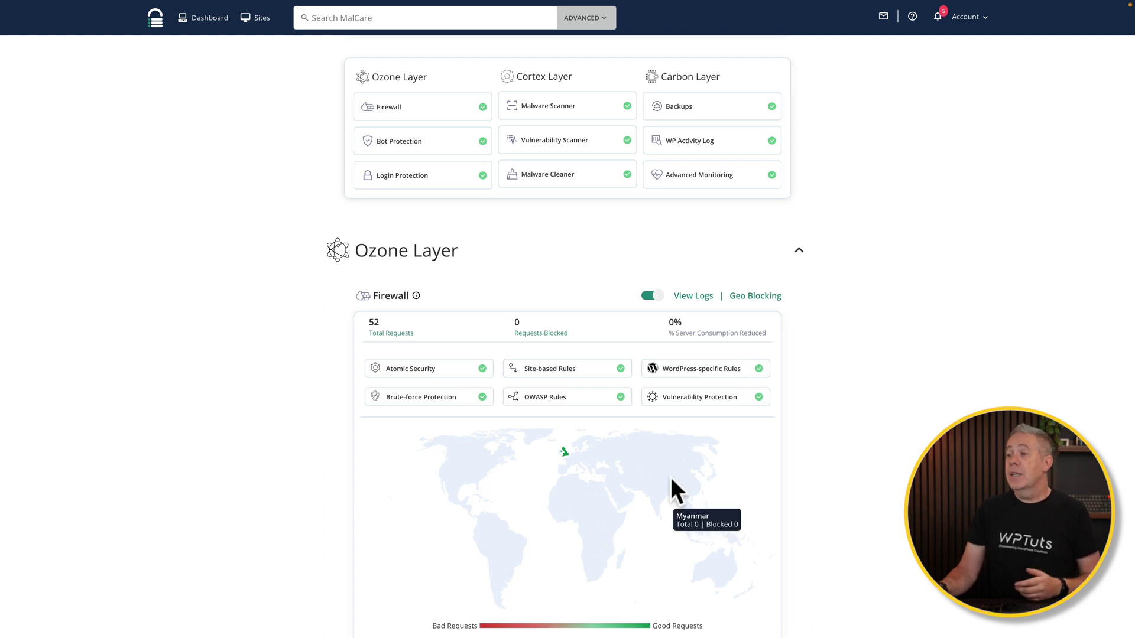
mouse_move(652, 452)
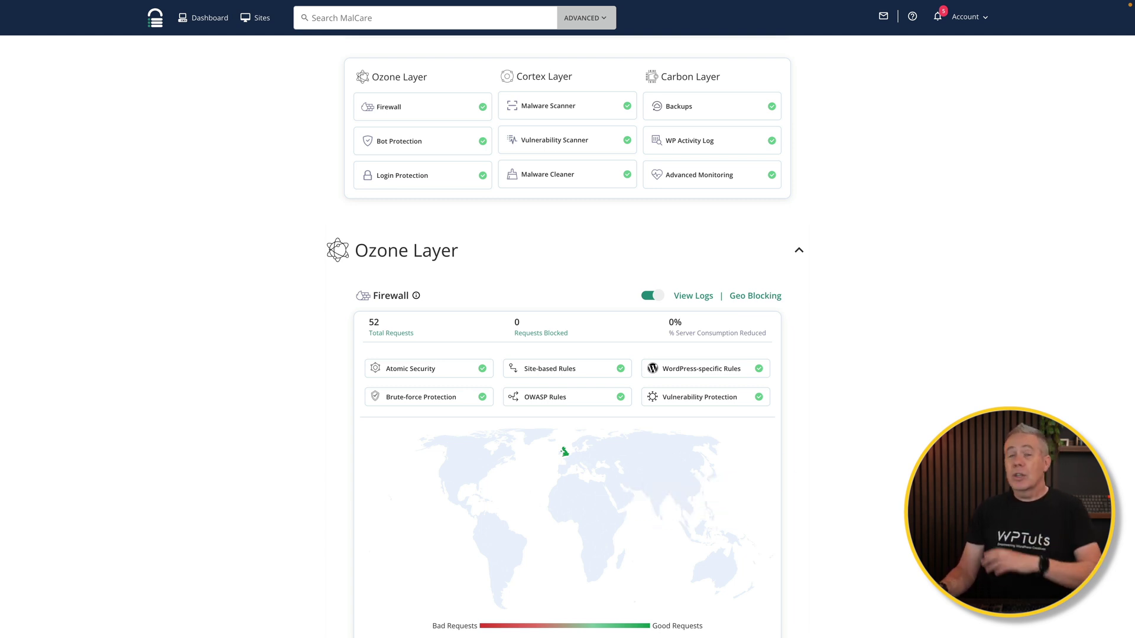
scroll(568, 337, "down", 7)
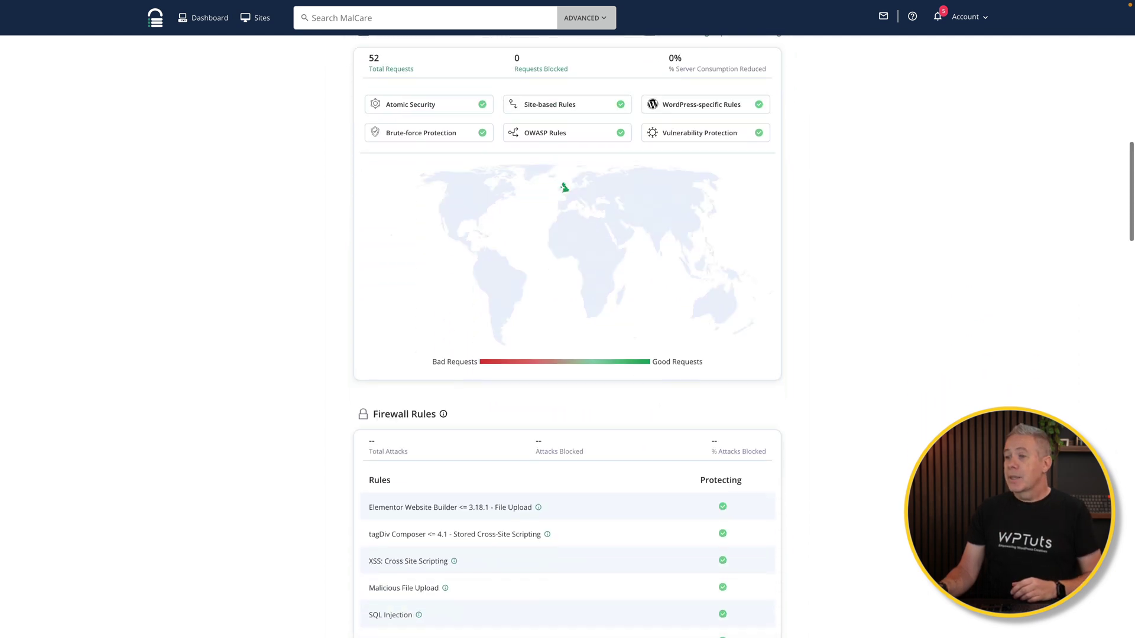
scroll(568, 337, "down", 2)
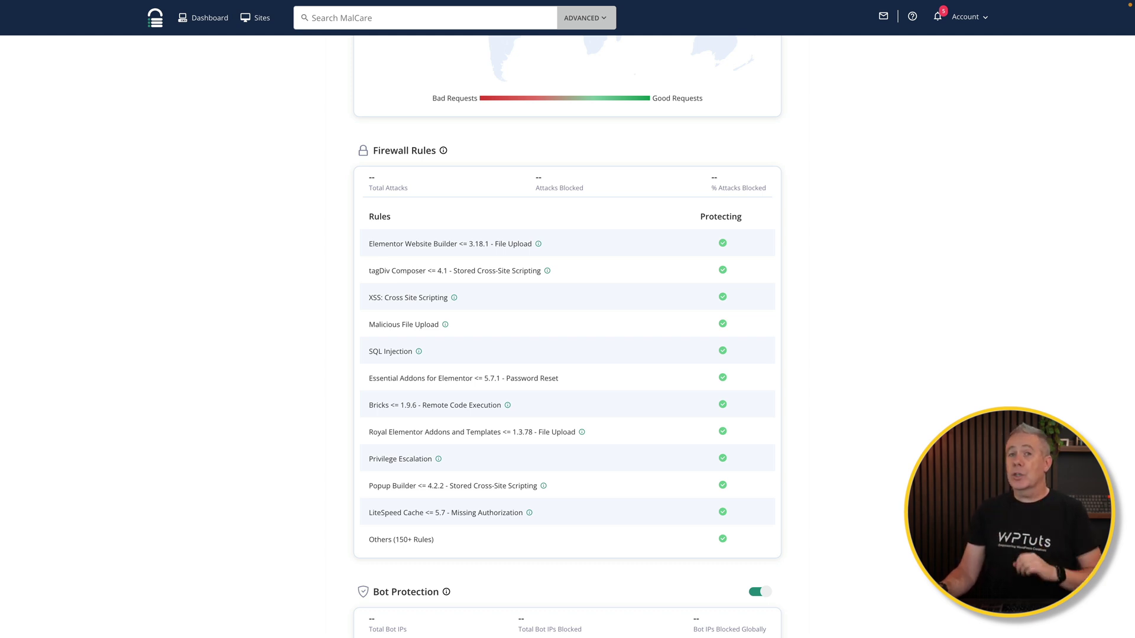
scroll(567, 337, "down", 6)
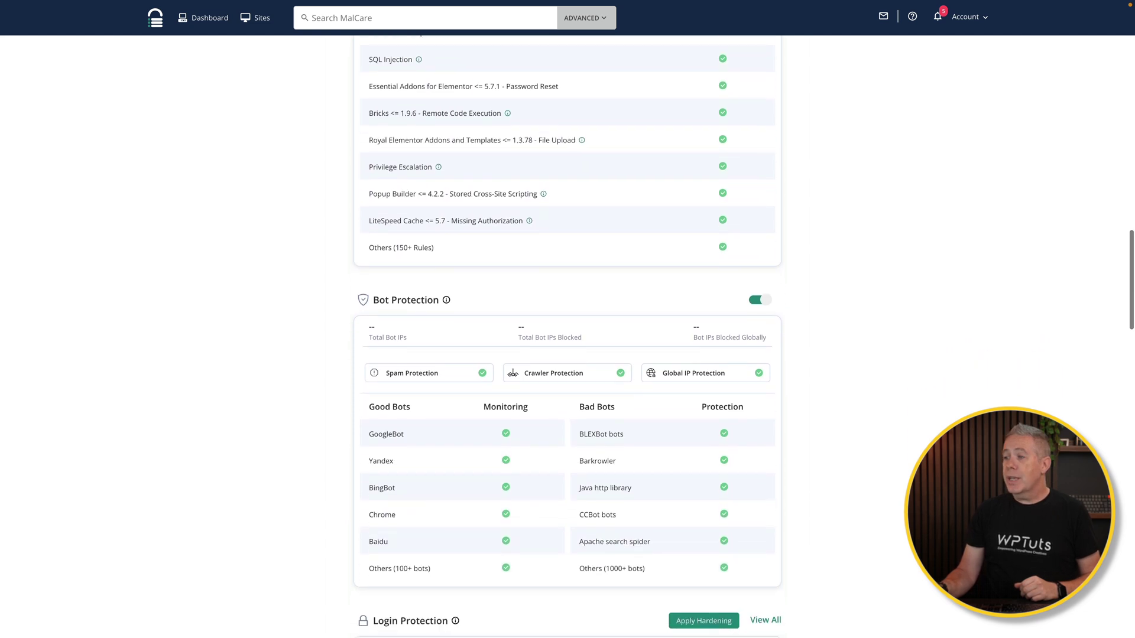
scroll(567, 337, "down", 2)
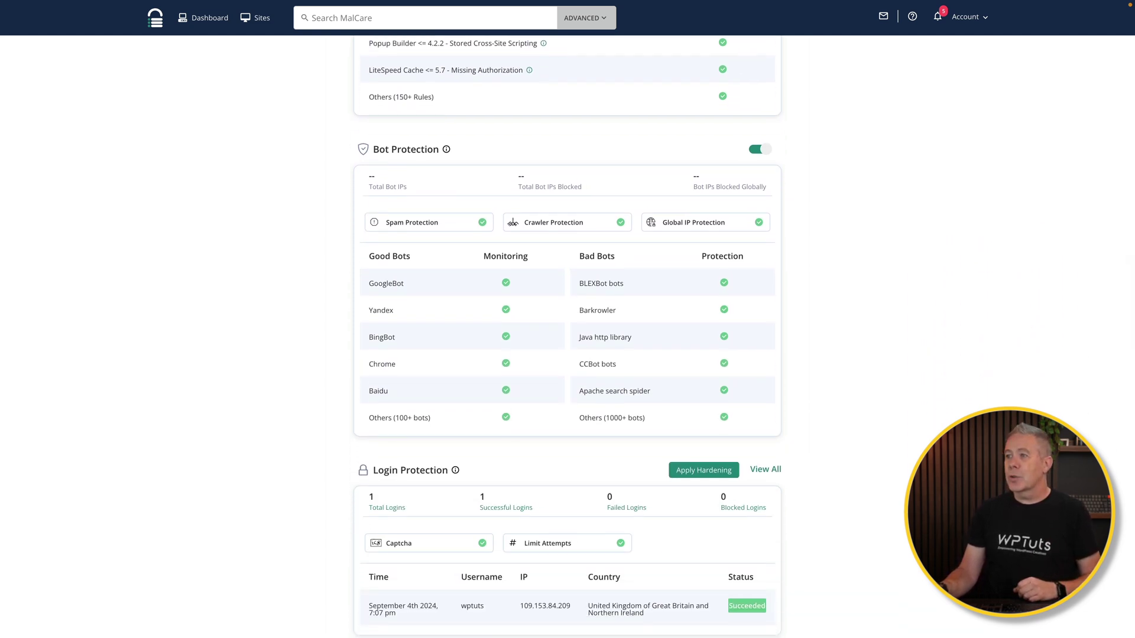
scroll(567, 337, "down", 4)
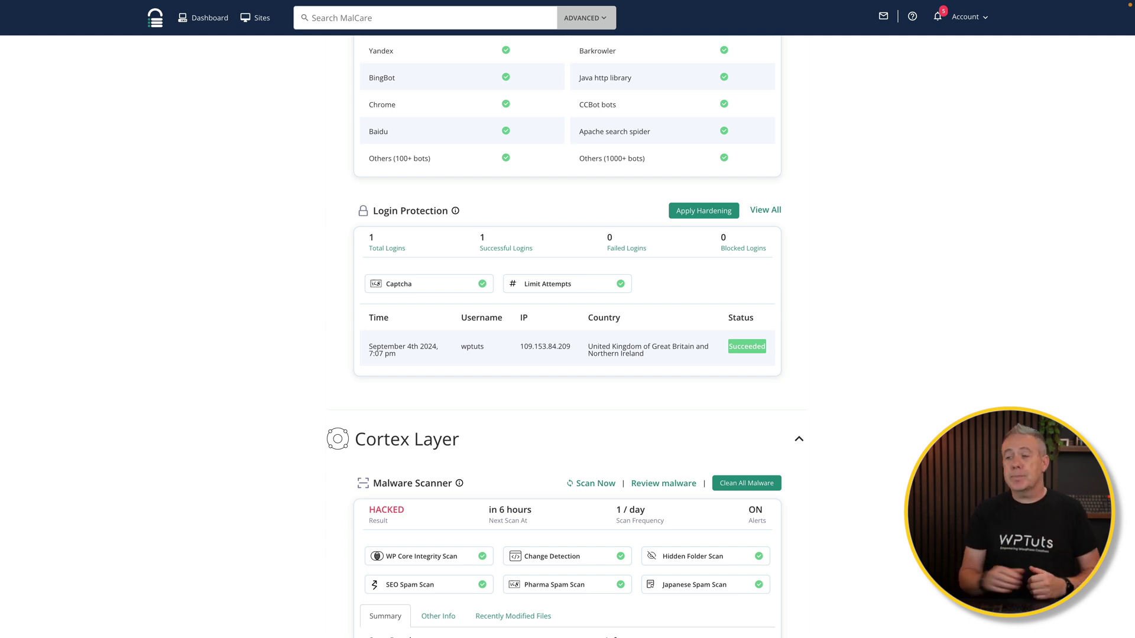
Review the list of infected files and scripts from the Malware Scanner and return to the security page.
scroll(568, 337, "down", 5)
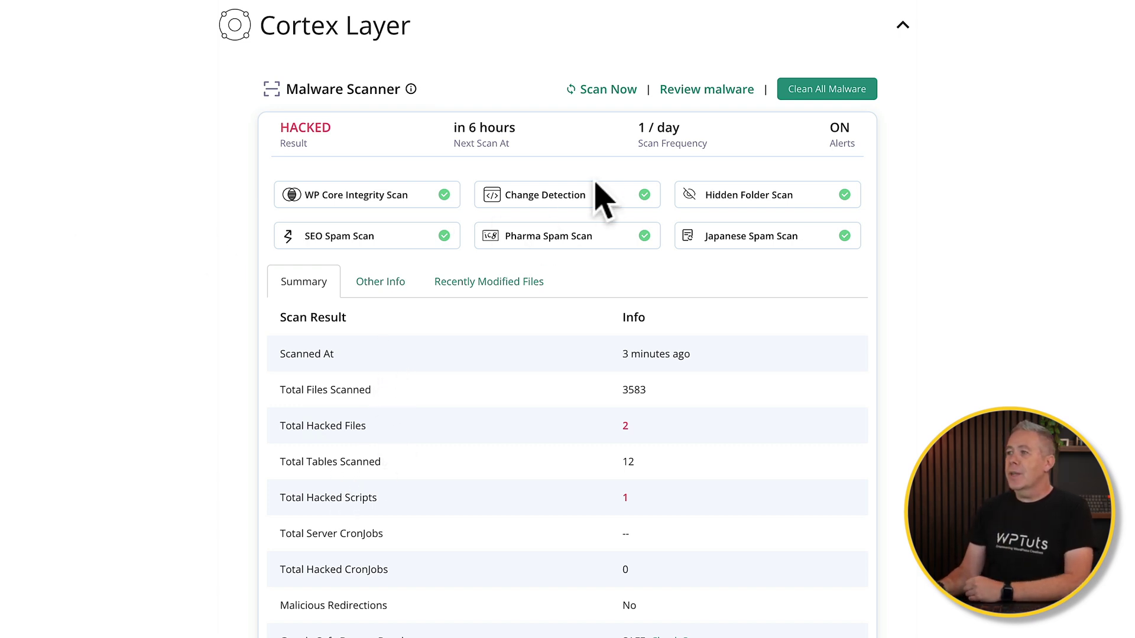
left_click(689, 90)
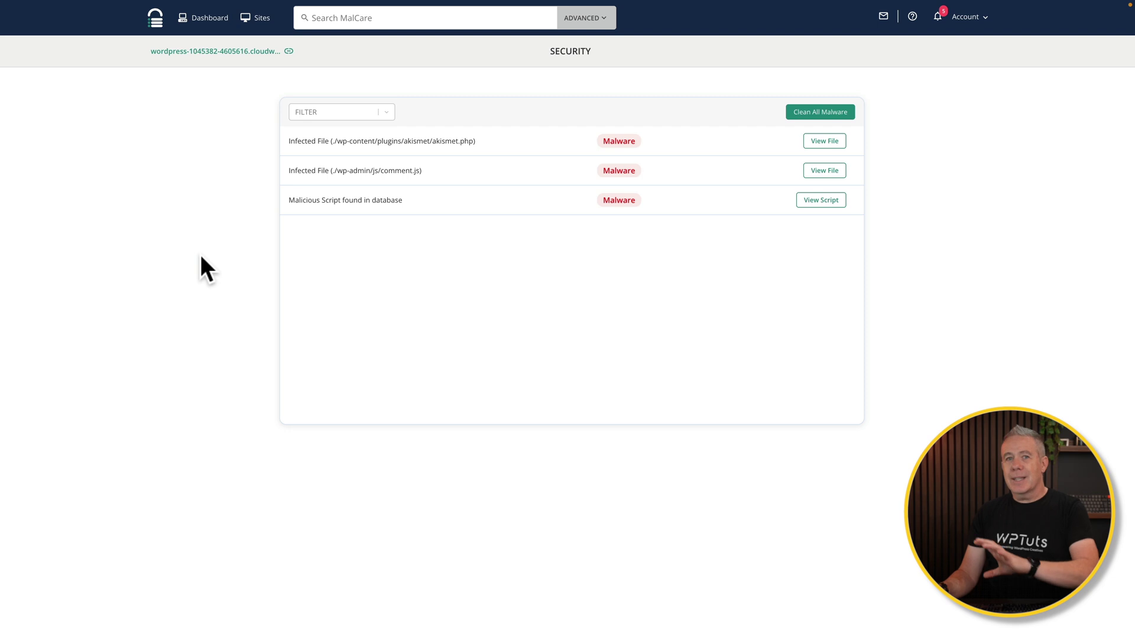
scroll(201, 257, "left", 5)
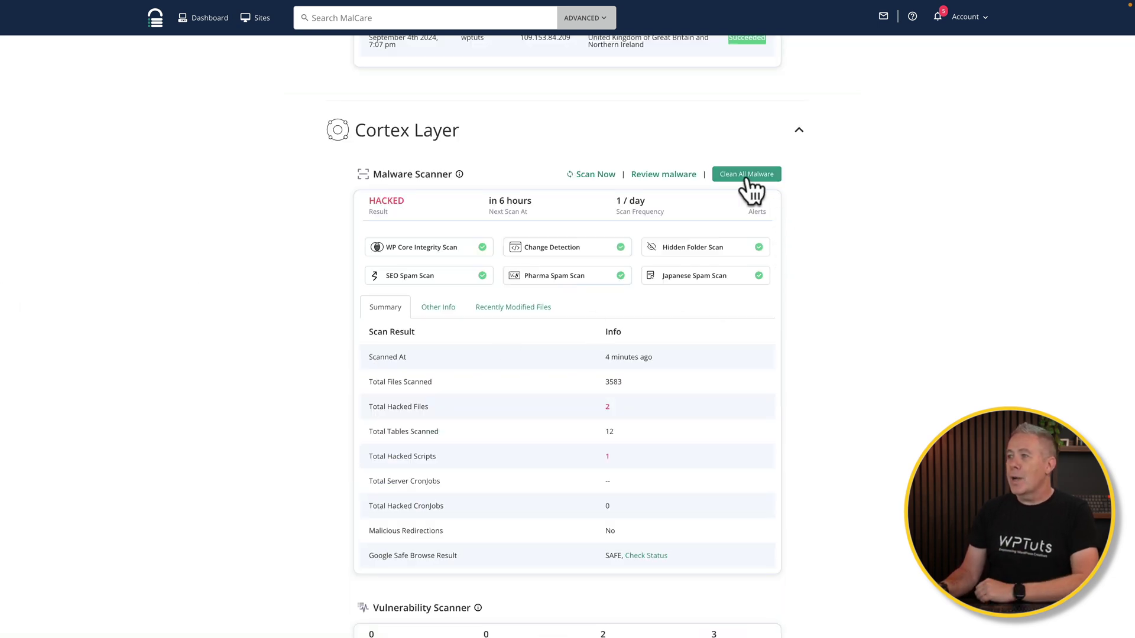
Examine the vulnerability scanner and malware cleaner, plus the Carbon Layer's backups, WP activity log and advanced monitoring.
scroll(831, 368, "down", 2)
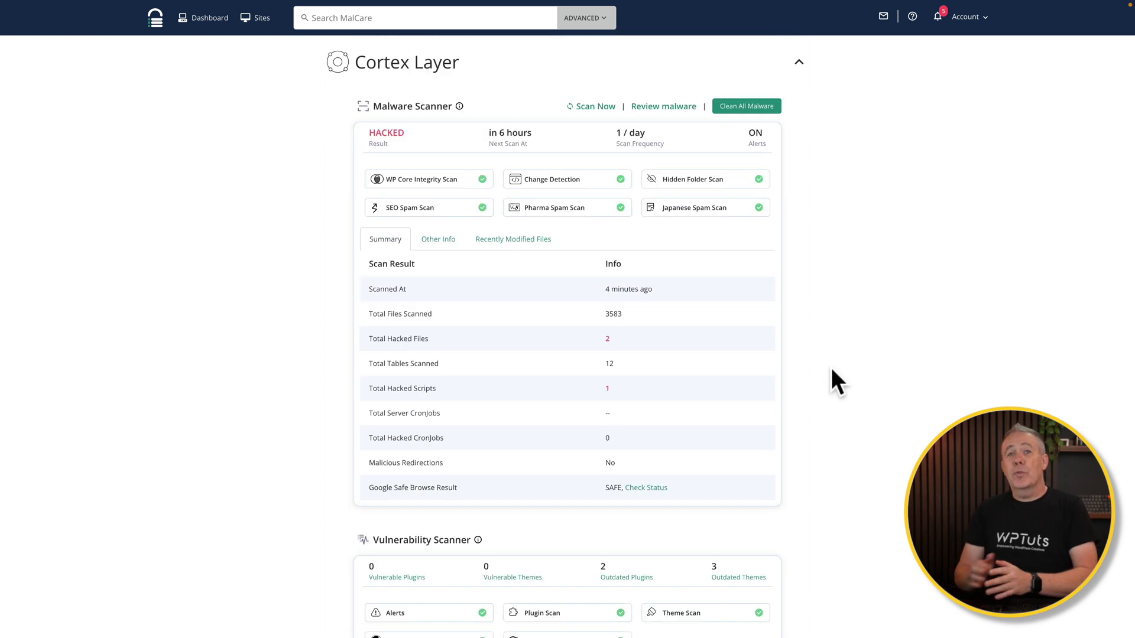
scroll(831, 367, "down", 1)
scroll(832, 372, "down", 5)
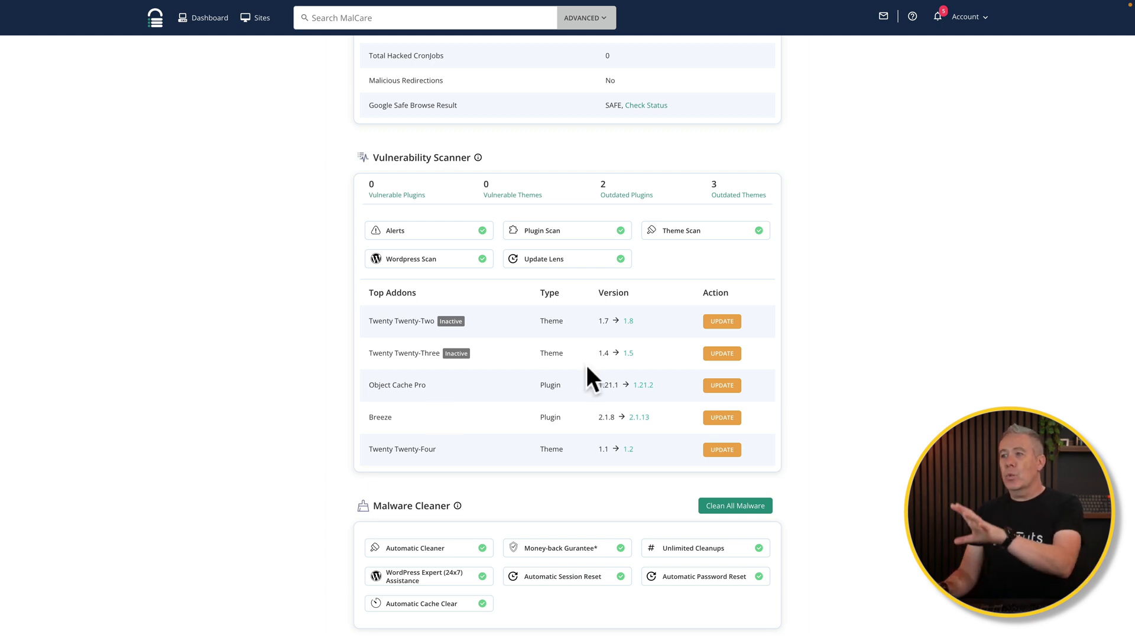
scroll(588, 370, "down", 1)
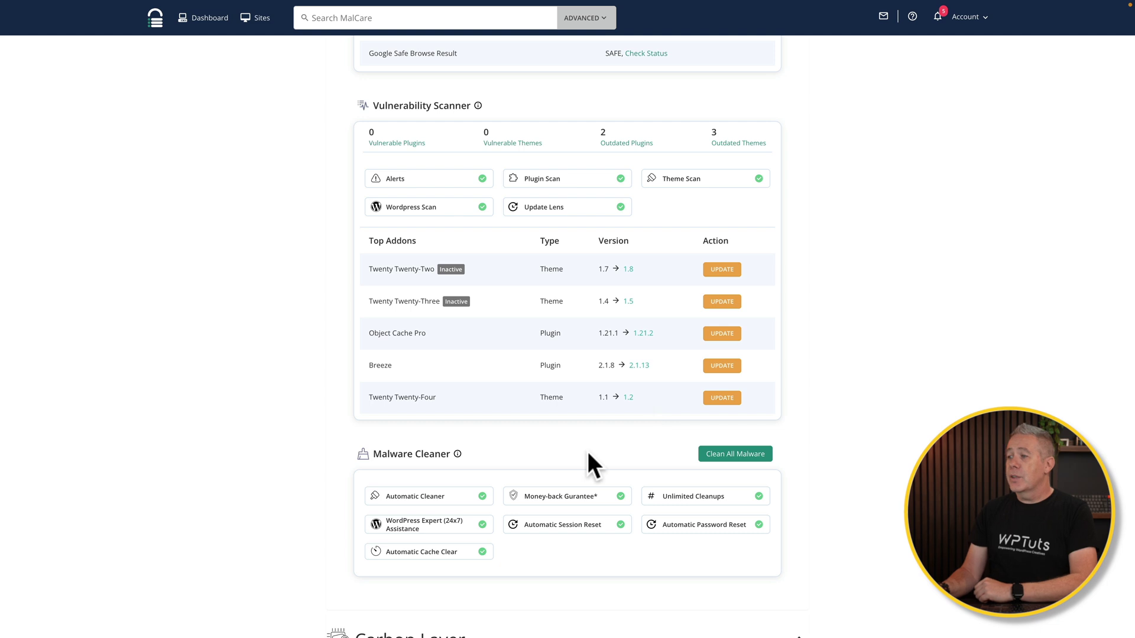
scroll(669, 455, "up", 8)
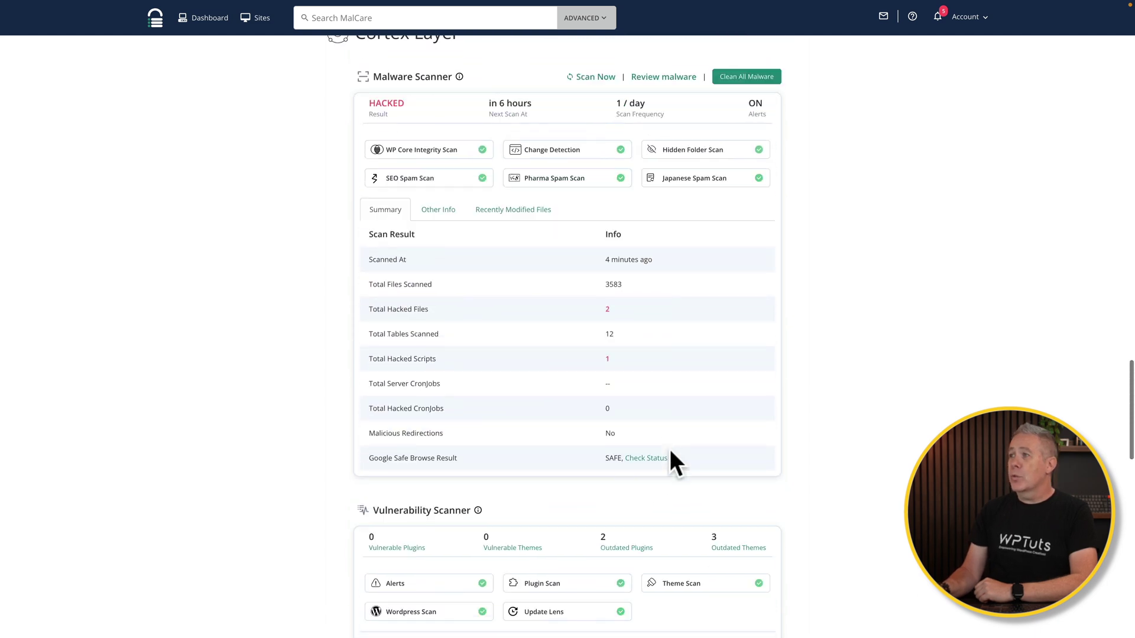
scroll(855, 470, "down", 10)
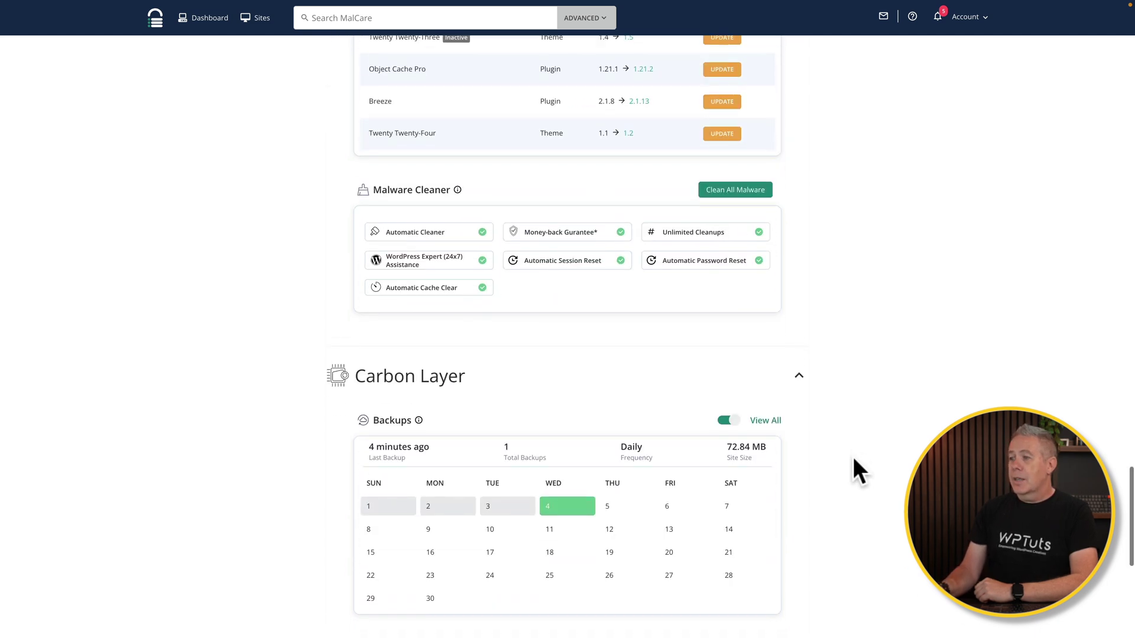
scroll(854, 460, "down", 3)
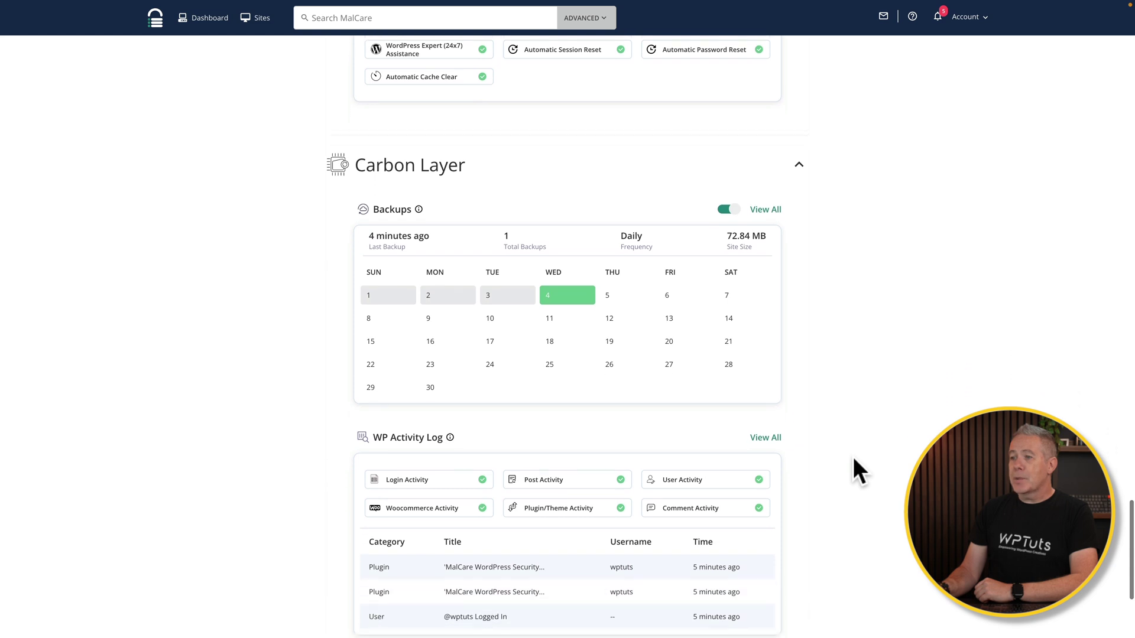
scroll(854, 461, "down", 4)
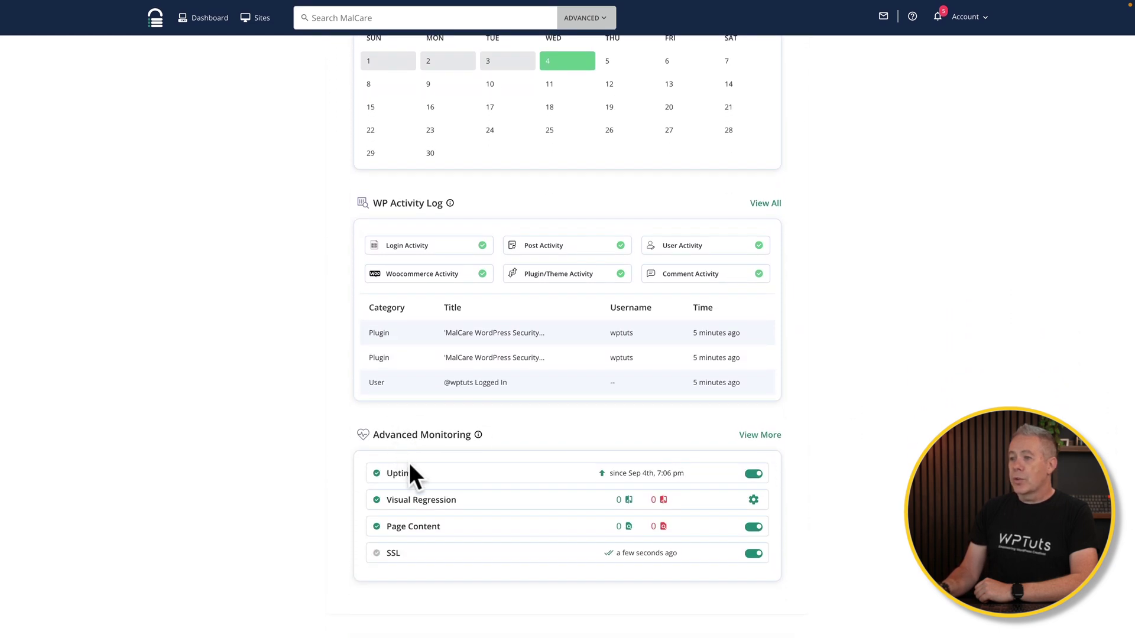
Clean all malware from the site with Update Security Keys, Reset Password and Clear Cache enabled.
scroll(494, 503, "up", 3)
scroll(496, 500, "up", 9)
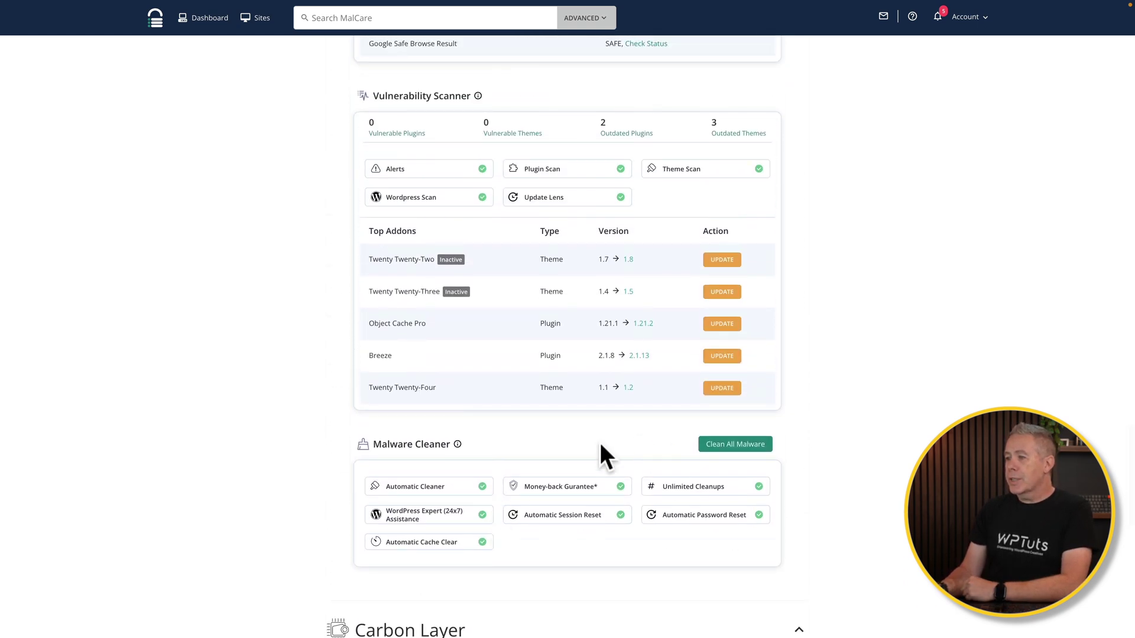
scroll(629, 447, "up", 9)
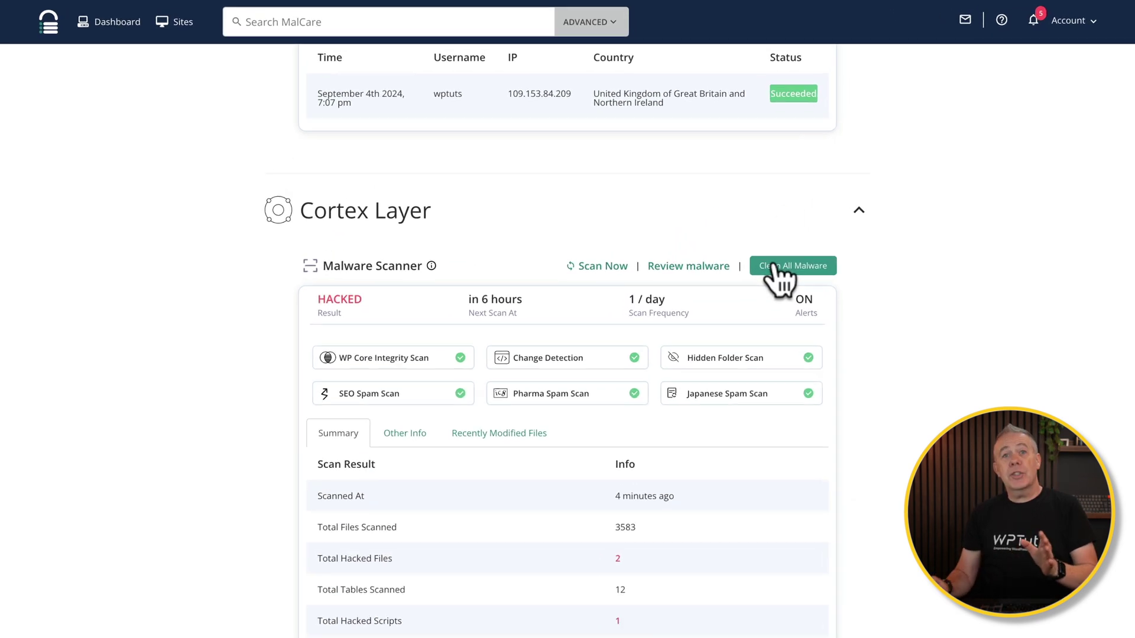
left_click(802, 300)
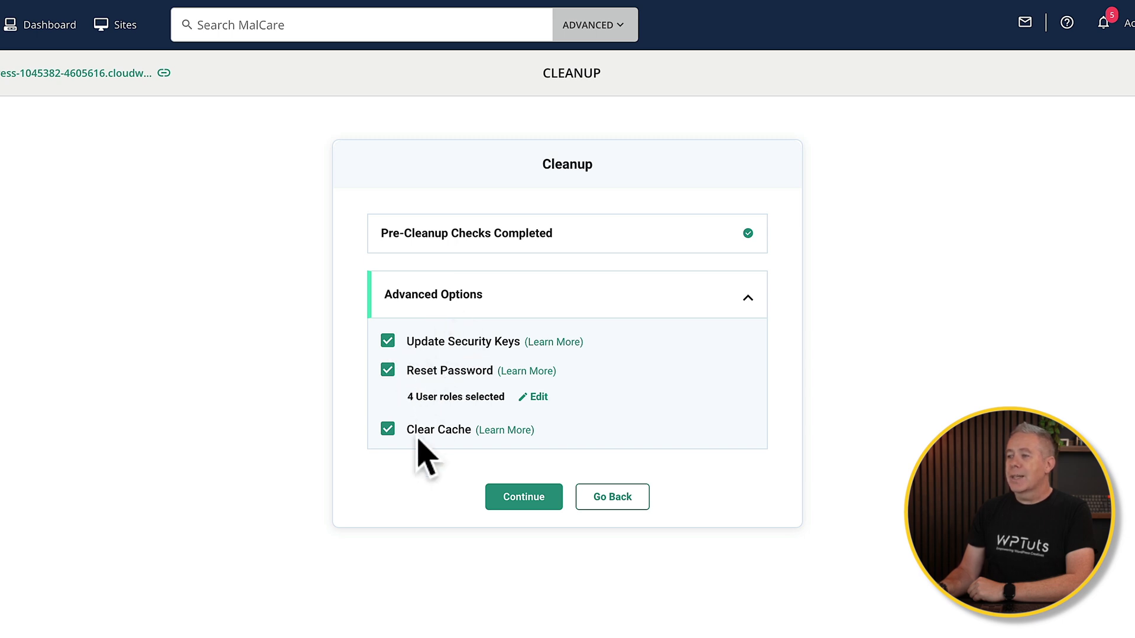
left_click(514, 500)
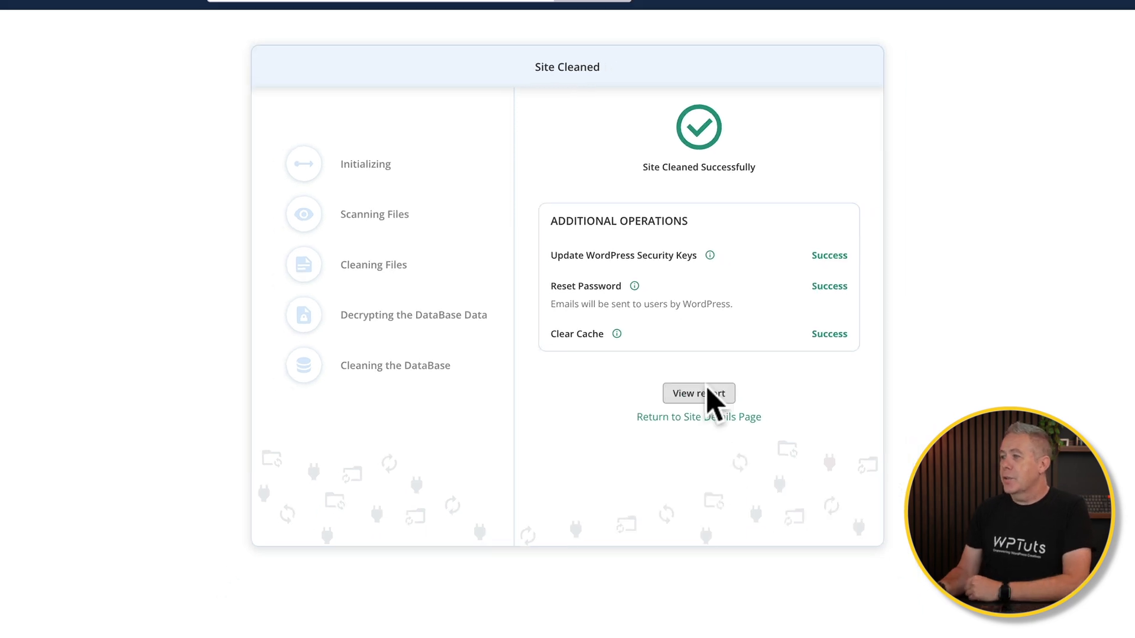
View the cleanup report and read its file actions, database actions, additional steps and steps to be taken.
left_click(708, 393)
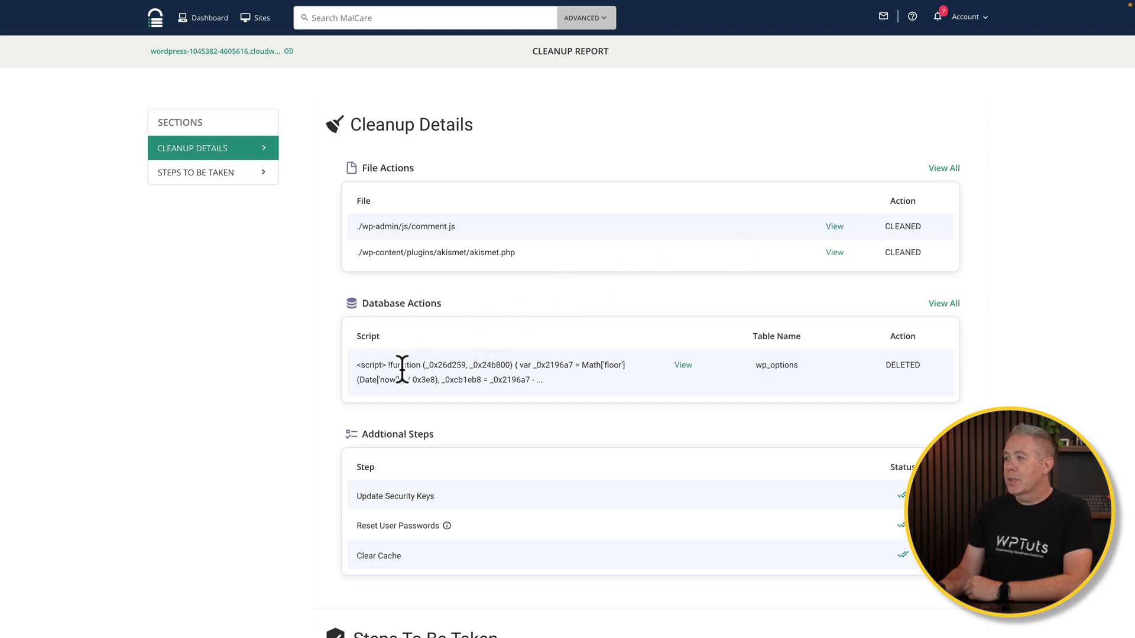
scroll(506, 418, "down", 2)
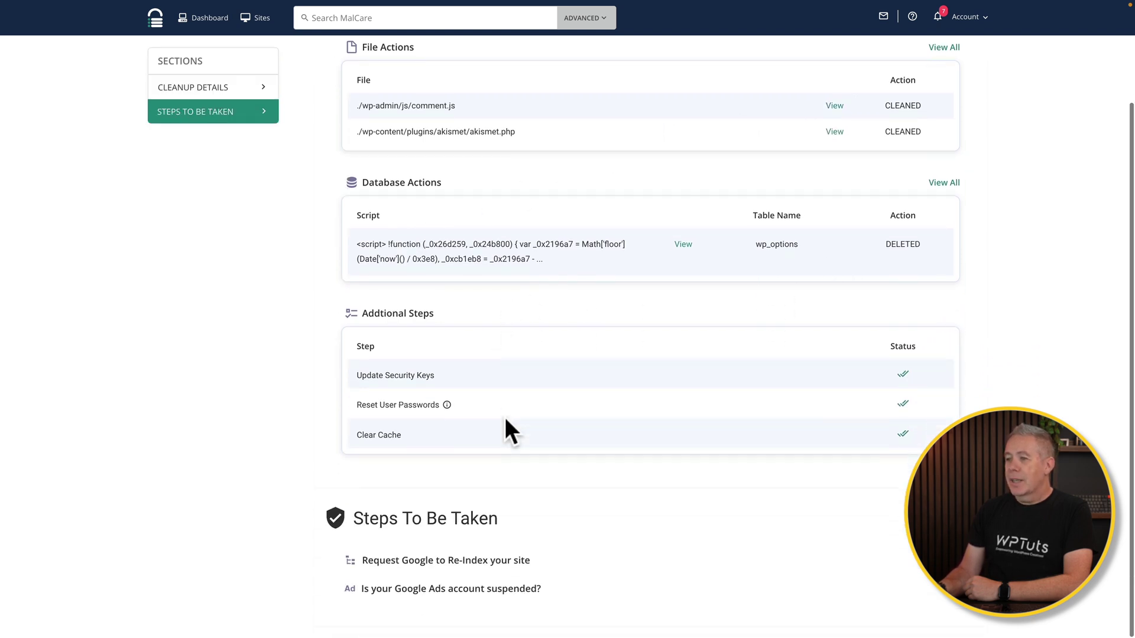
scroll(505, 417, "up", 2)
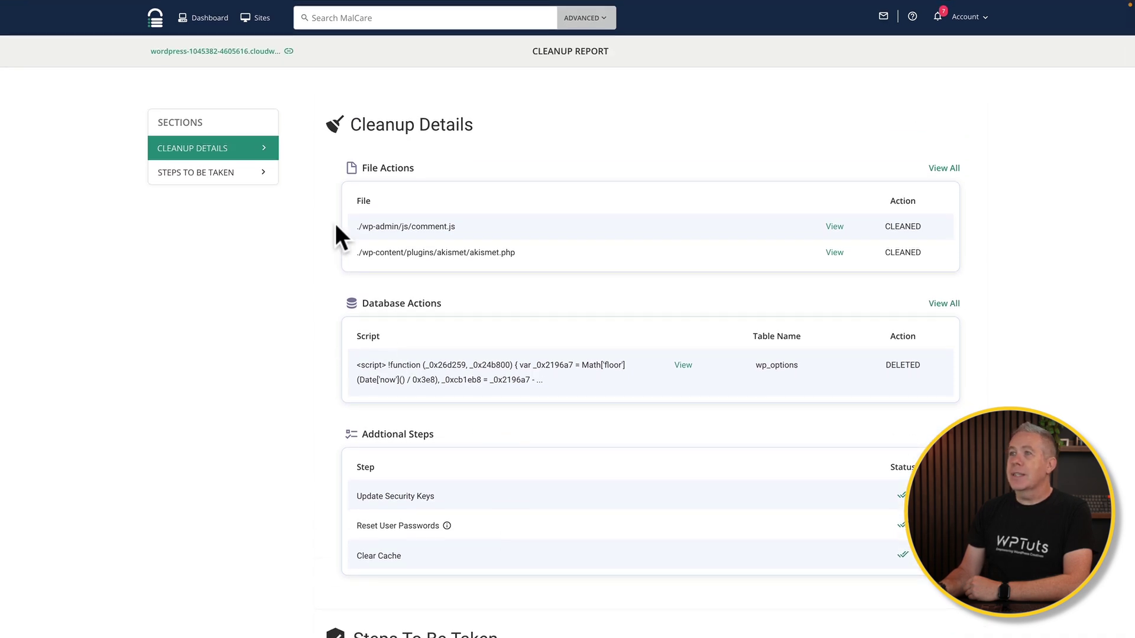
Return to the site's security review through its overview and run a new malware scan.
left_click(261, 52)
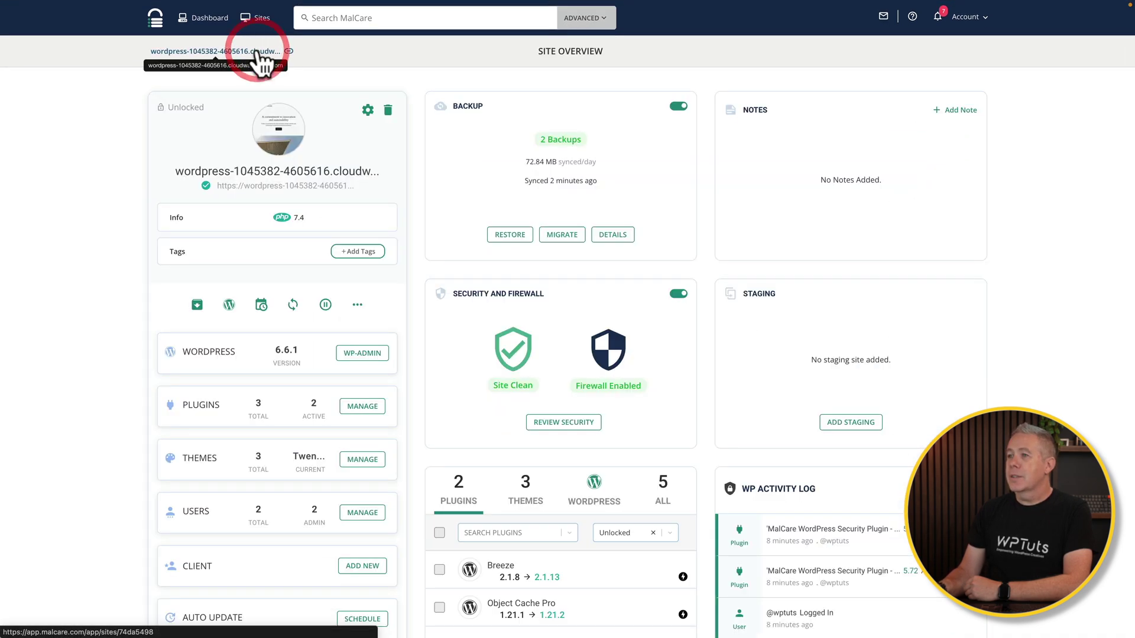
left_click(568, 422)
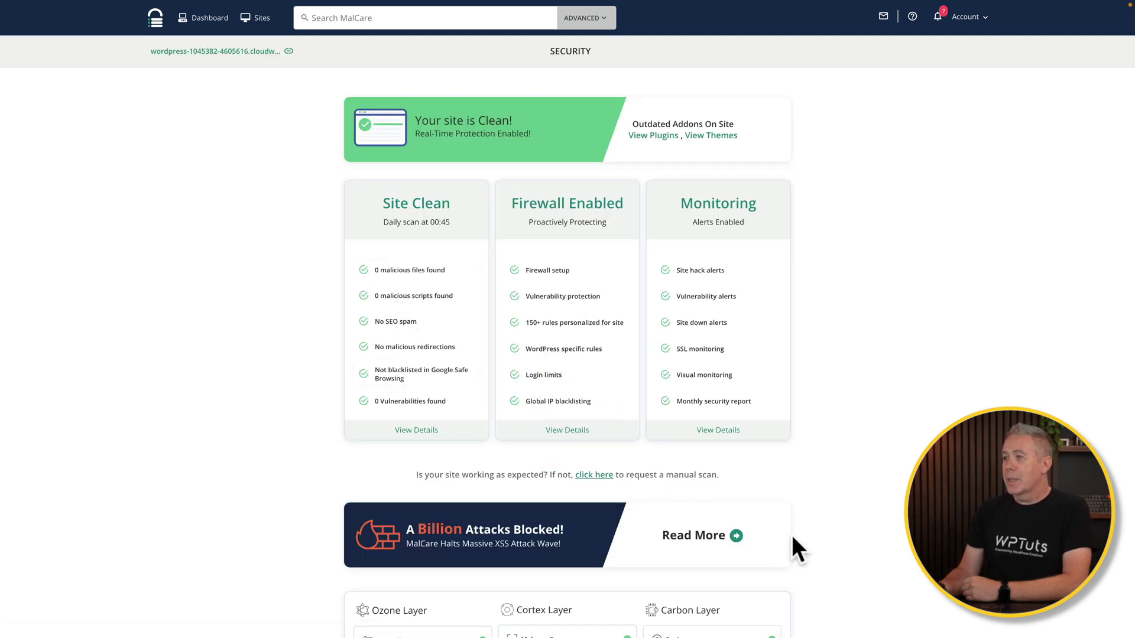
scroll(794, 539, "down", 2)
scroll(794, 538, "down", 15)
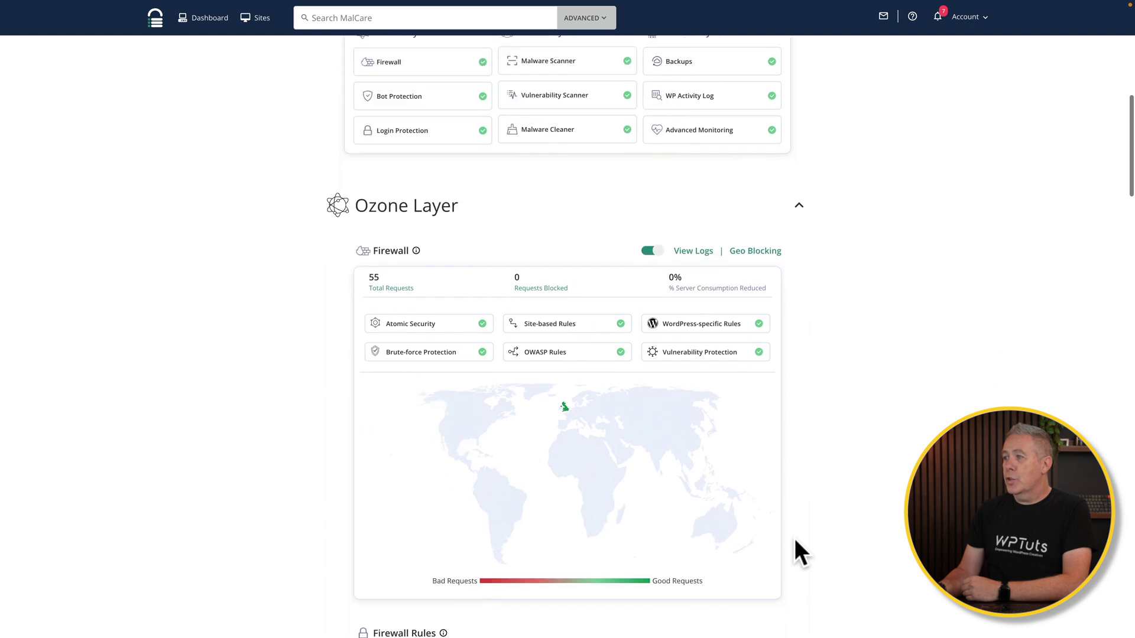
scroll(795, 538, "down", 12)
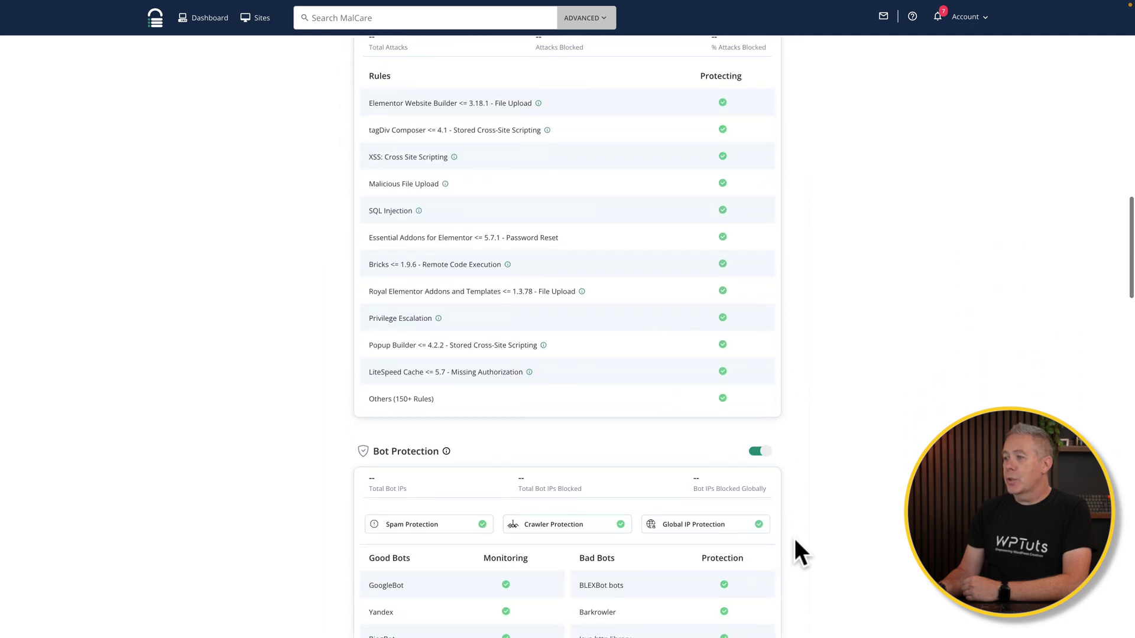
scroll(794, 540, "down", 5)
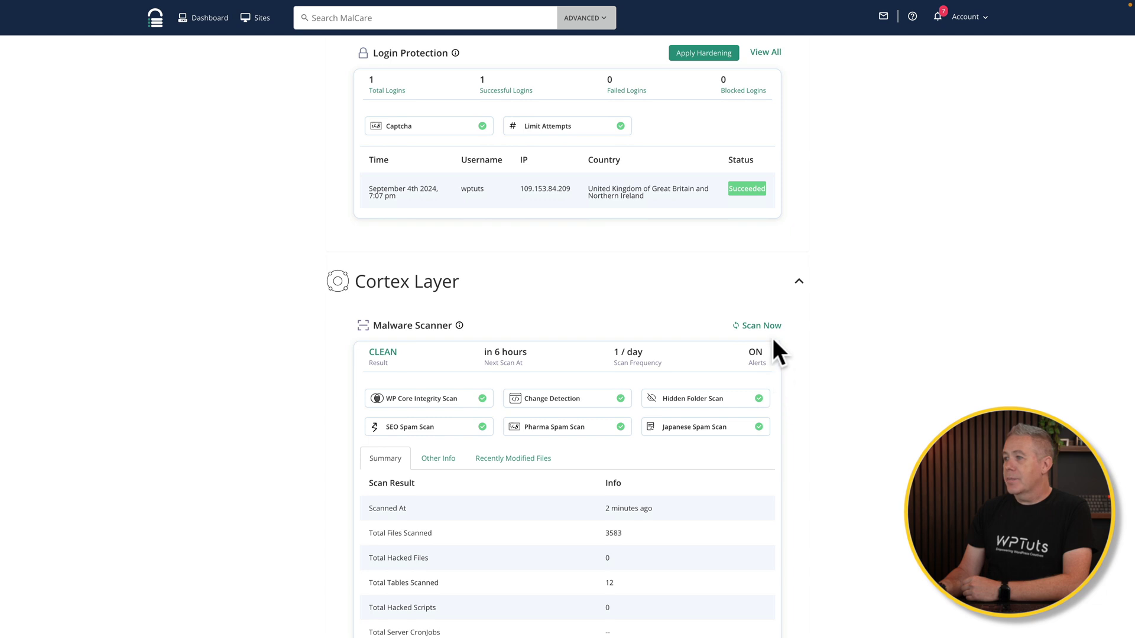
left_click(772, 327)
left_click(566, 324)
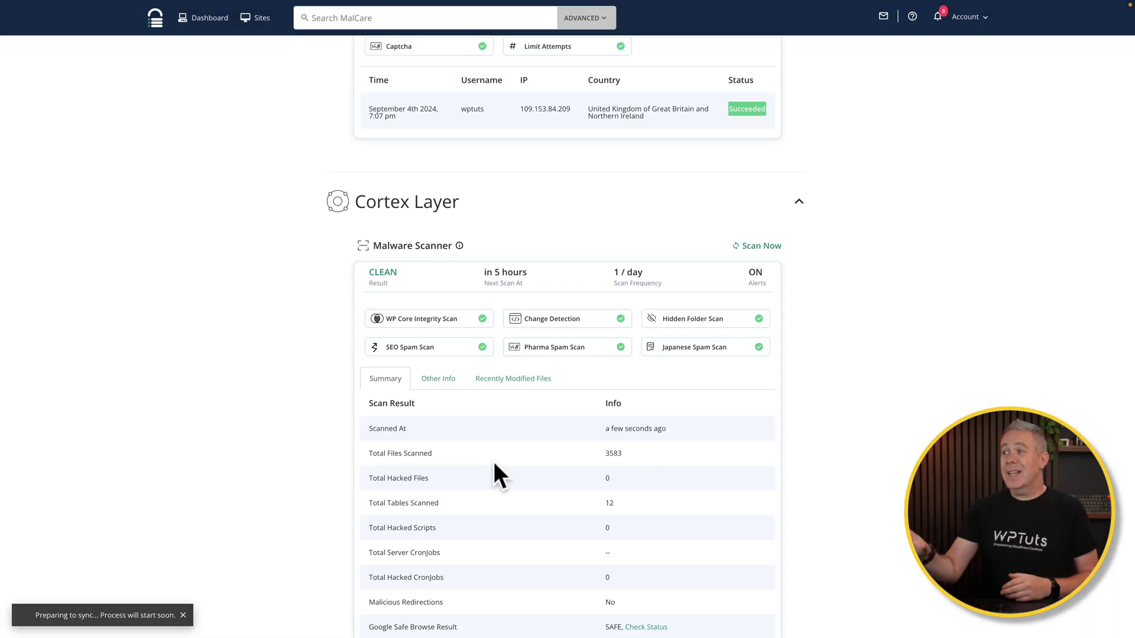
Examine the new scan summary, outdated addons, malware cleaner and backups on the security page.
scroll(496, 464, "down", 2)
scroll(495, 464, "down", 3)
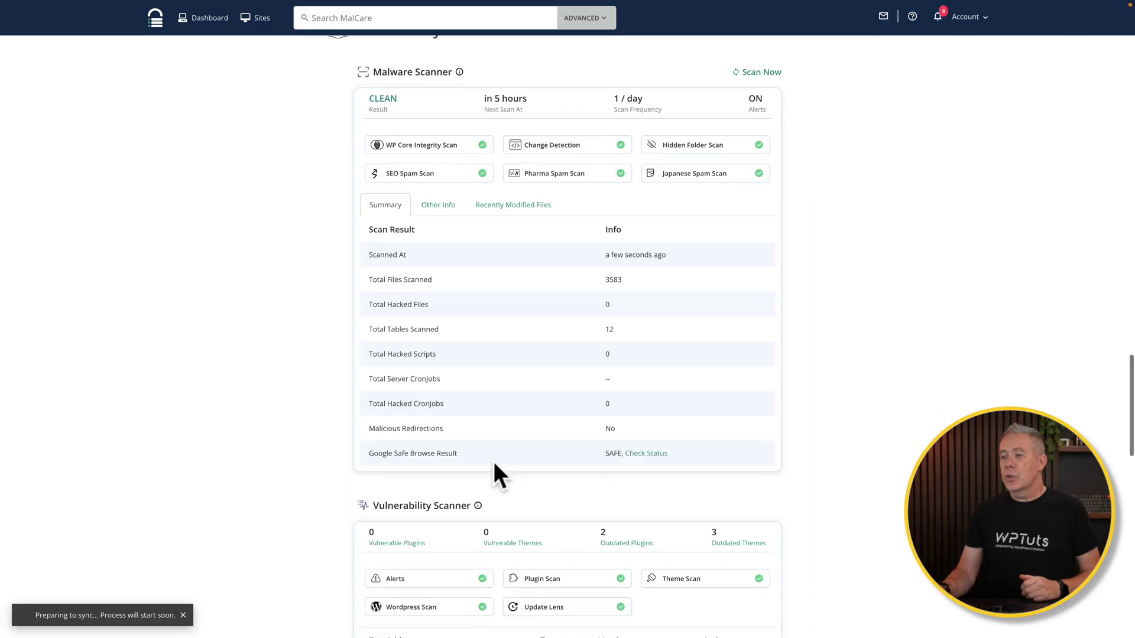
scroll(494, 462, "down", 10)
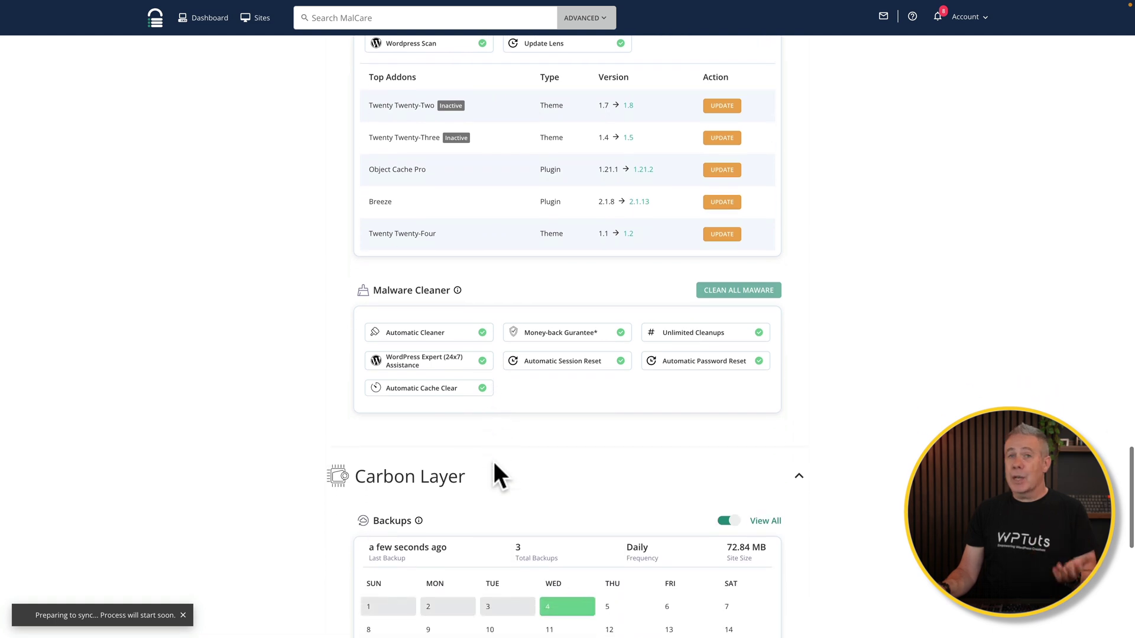
scroll(494, 463, "down", 3)
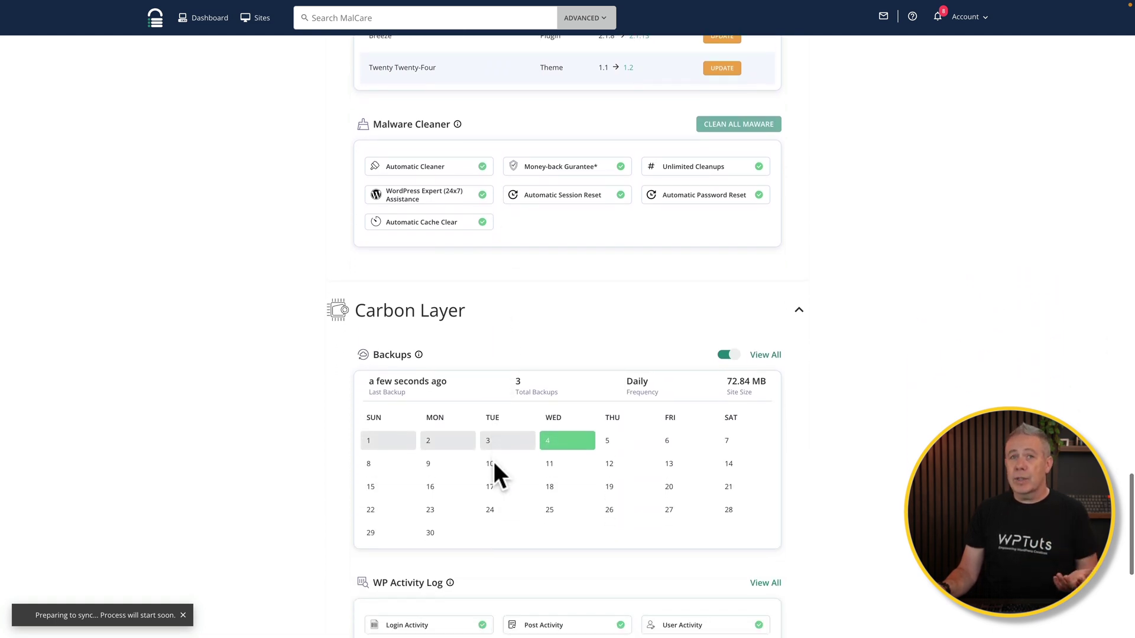
scroll(494, 462, "down", 3)
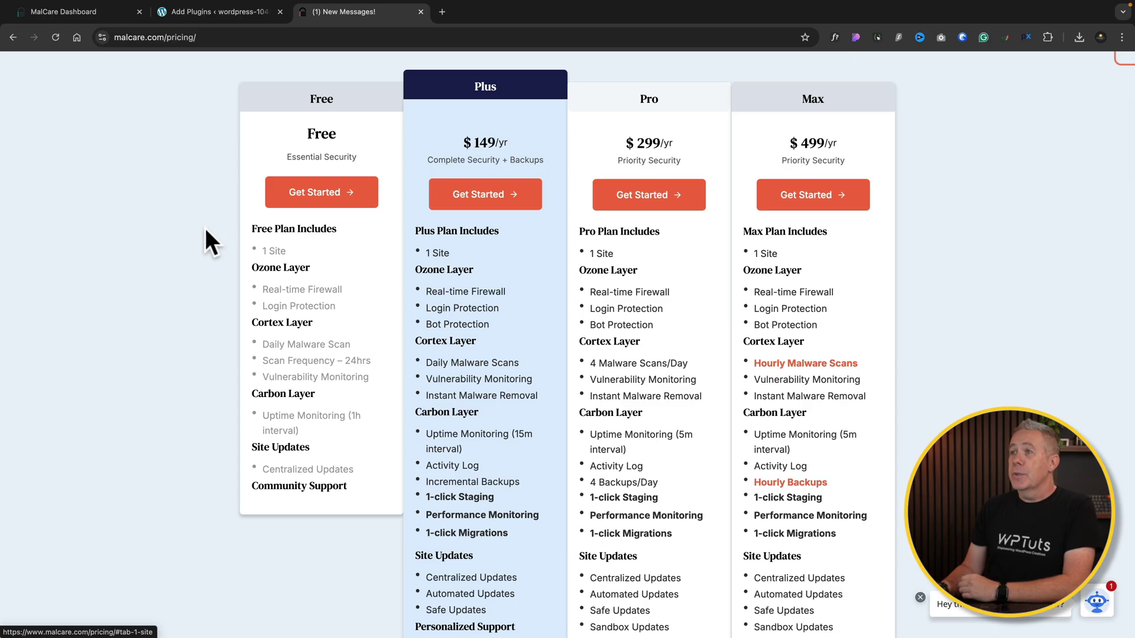
Compare the Free, Plus, Pro and Max plans for one site on the MalCare pricing page.
scroll(205, 228, "up", 1)
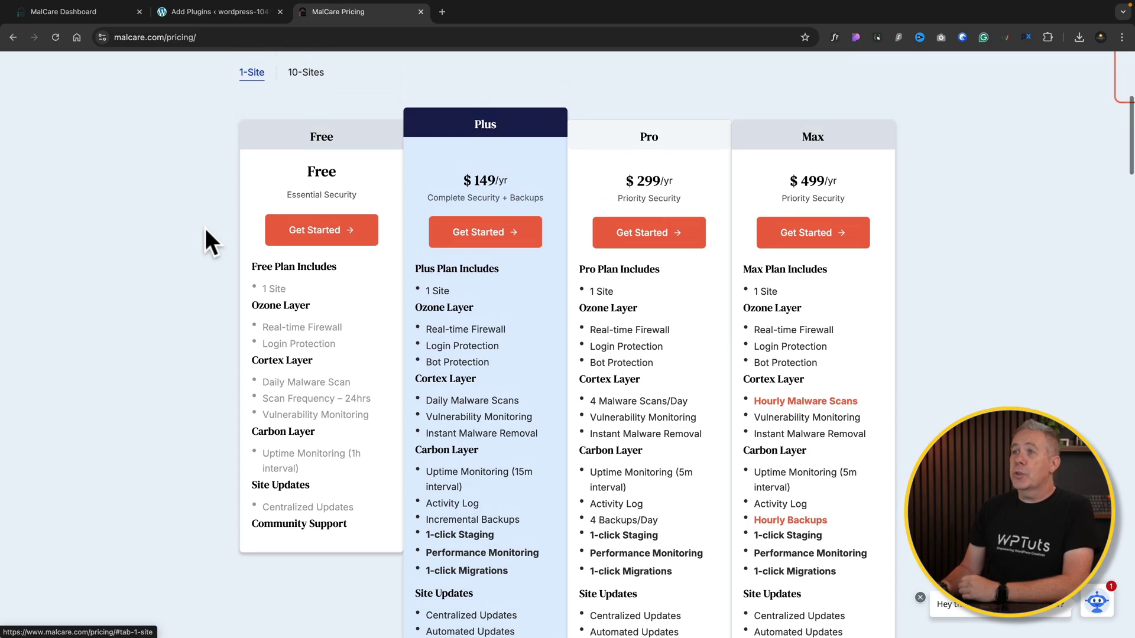
scroll(197, 209, "down", 1)
scroll(195, 200, "down", 1)
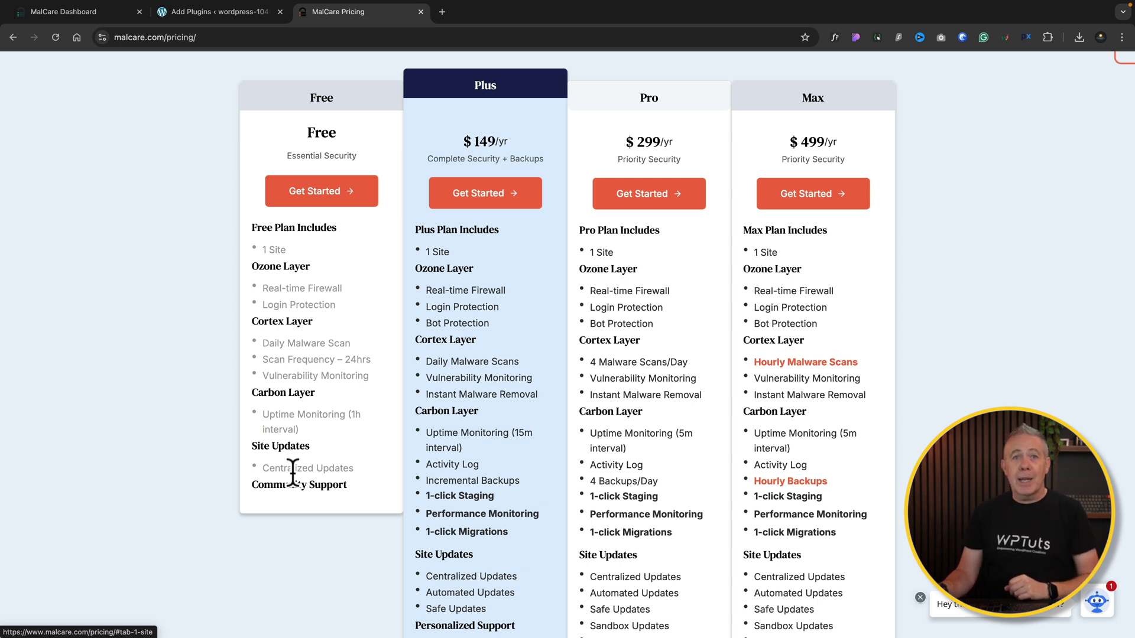
scroll(292, 473, "down", 1)
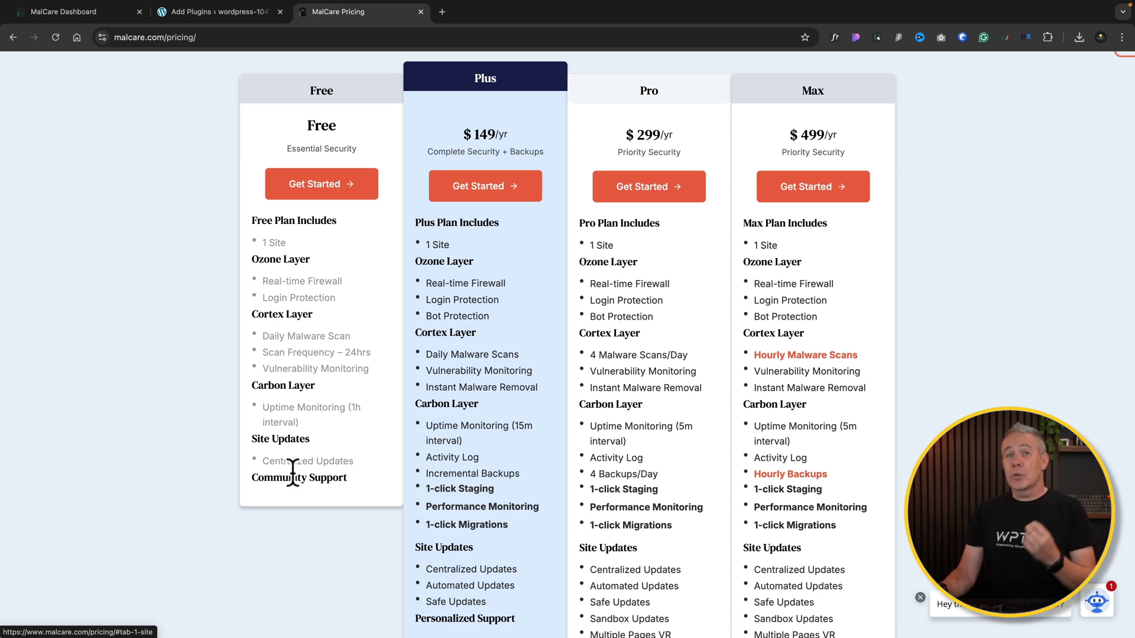